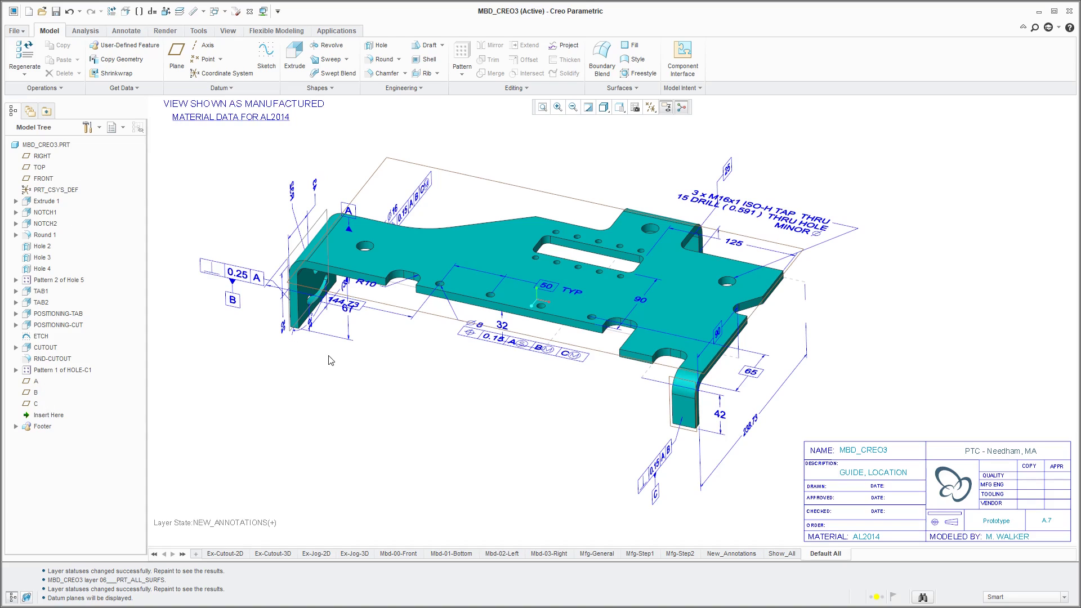
Step: Open the datum display filter options beside the annotated model
left_click(653, 108)
Step: In the Layer Tree, unhide the 01___PRT_DEF_DTM_PLN default datum plane layer
left_click(178, 12)
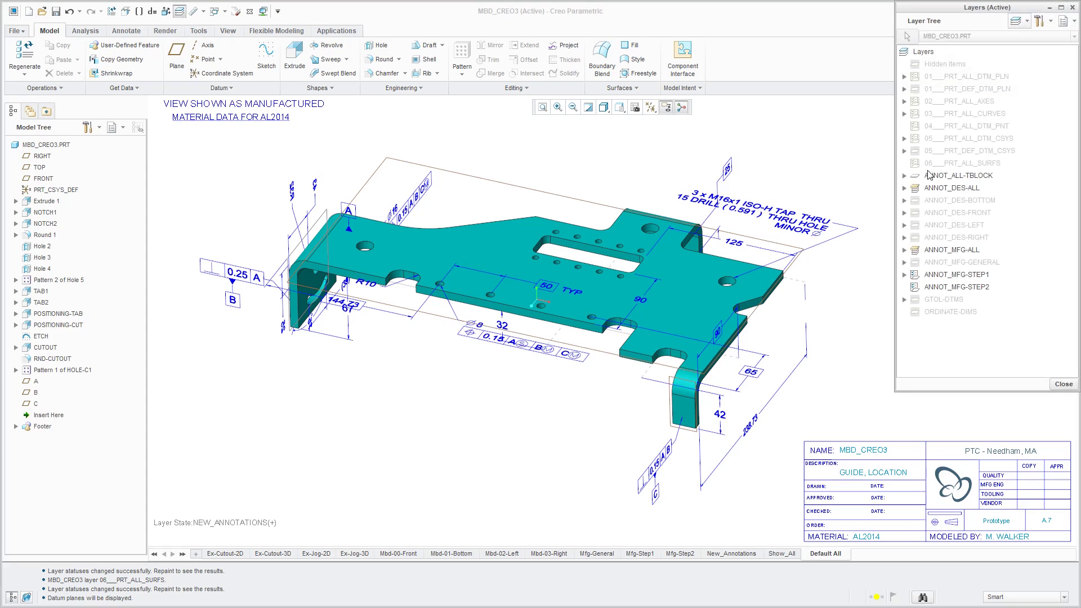
right_click(996, 89)
left_click(1024, 97)
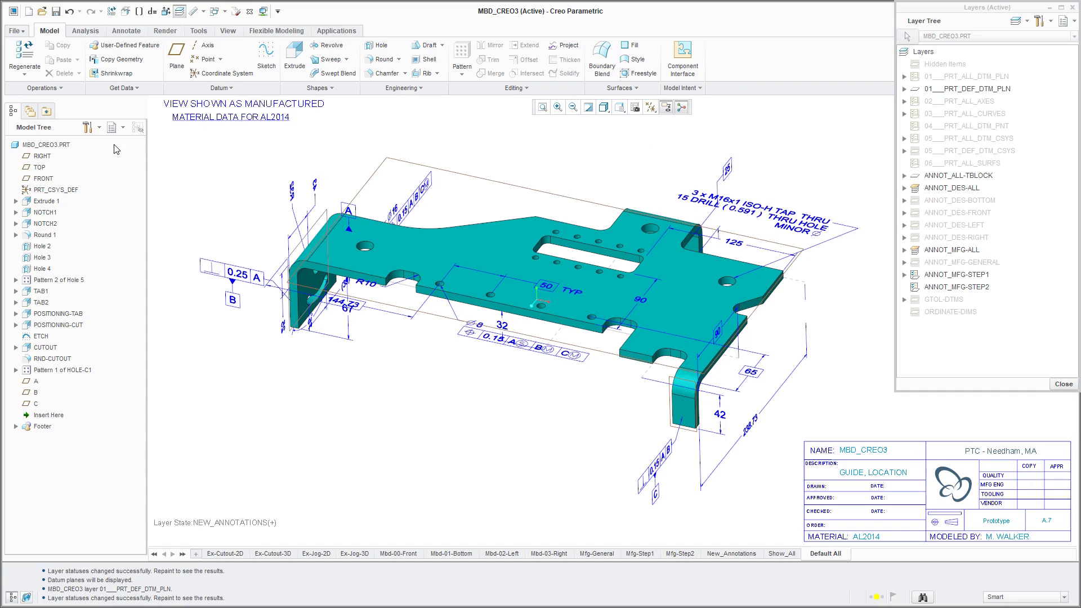
Step: View Feature Information for the RIGHT datum plane to see its layers
right_click(42, 157)
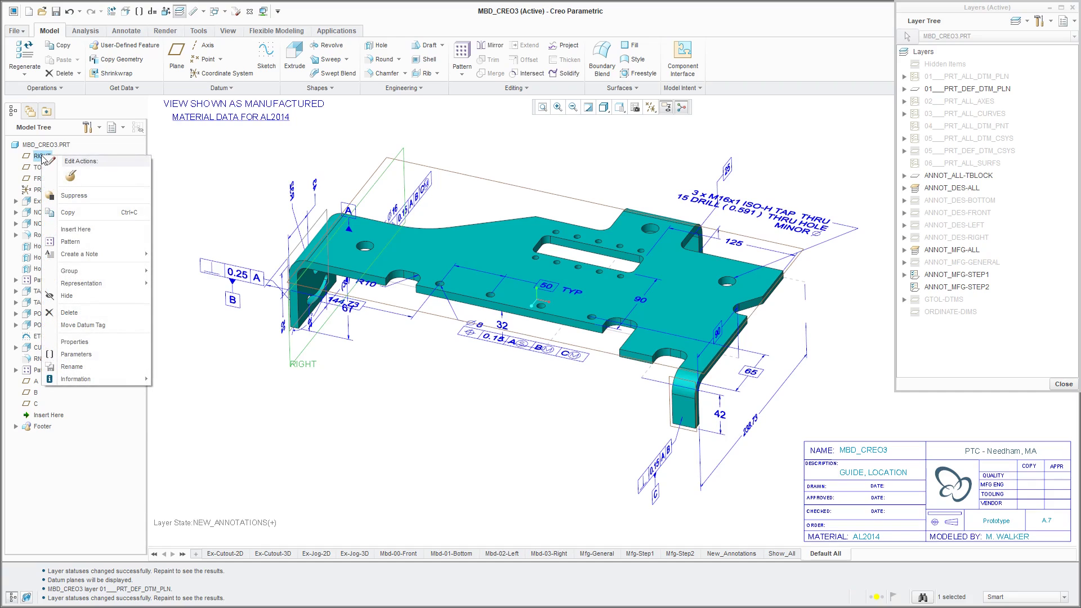
mouse_move(83, 380)
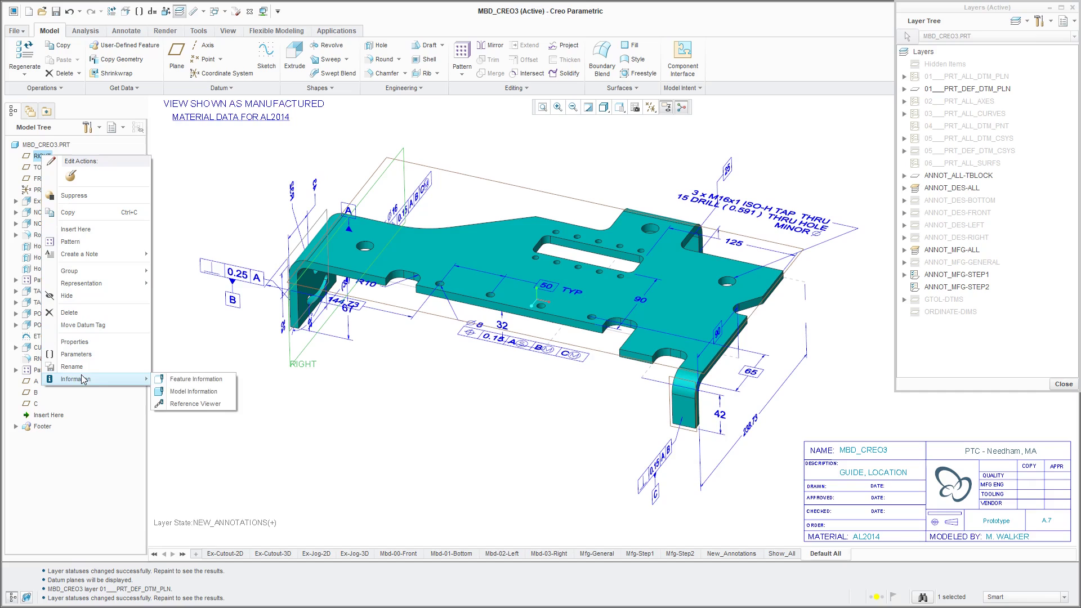
left_click(188, 380)
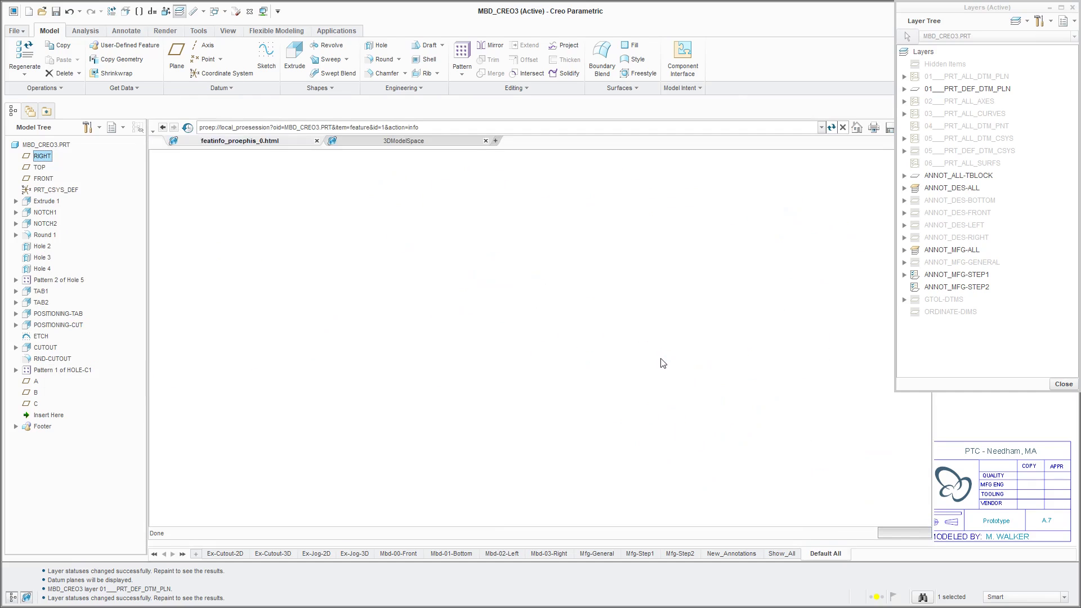
scroll(806, 439, "down", 3)
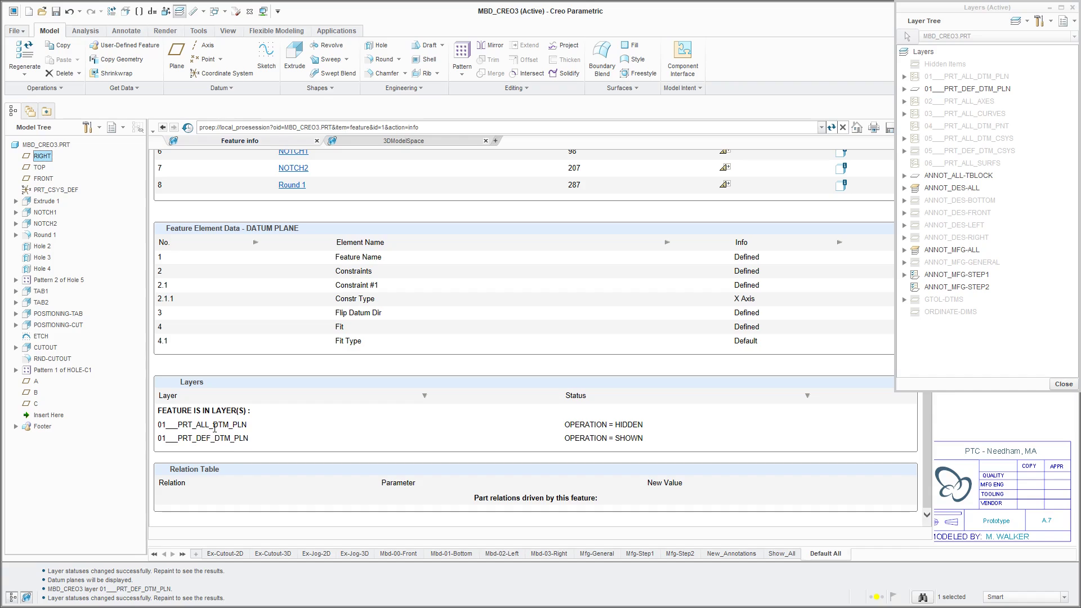
Step: Show the 01___PRT_ALL_DTM_PLN layer and close the Layer Tree
right_click(969, 78)
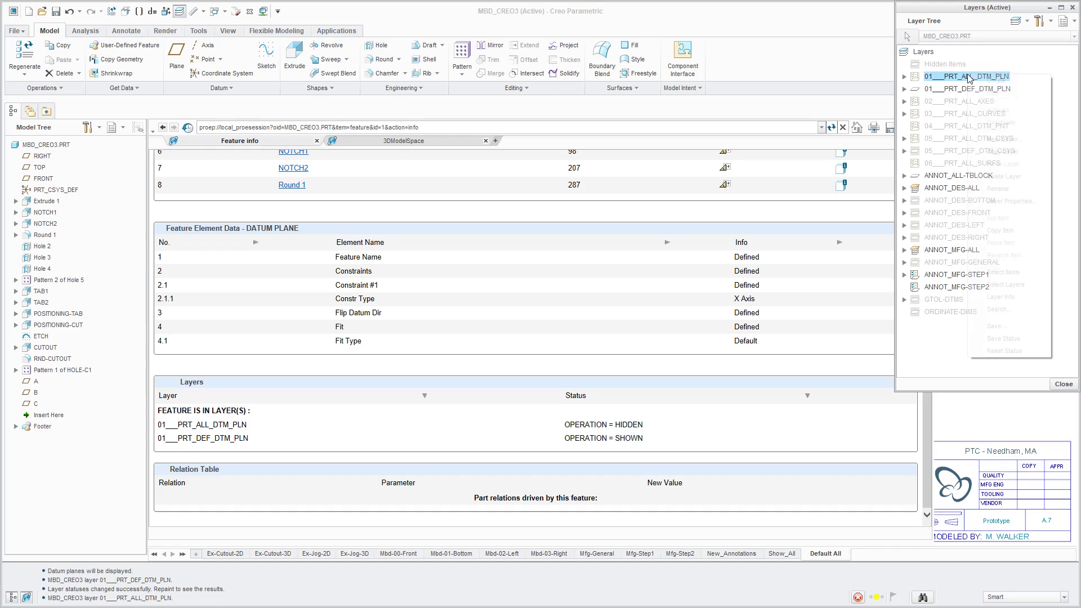
left_click(985, 86)
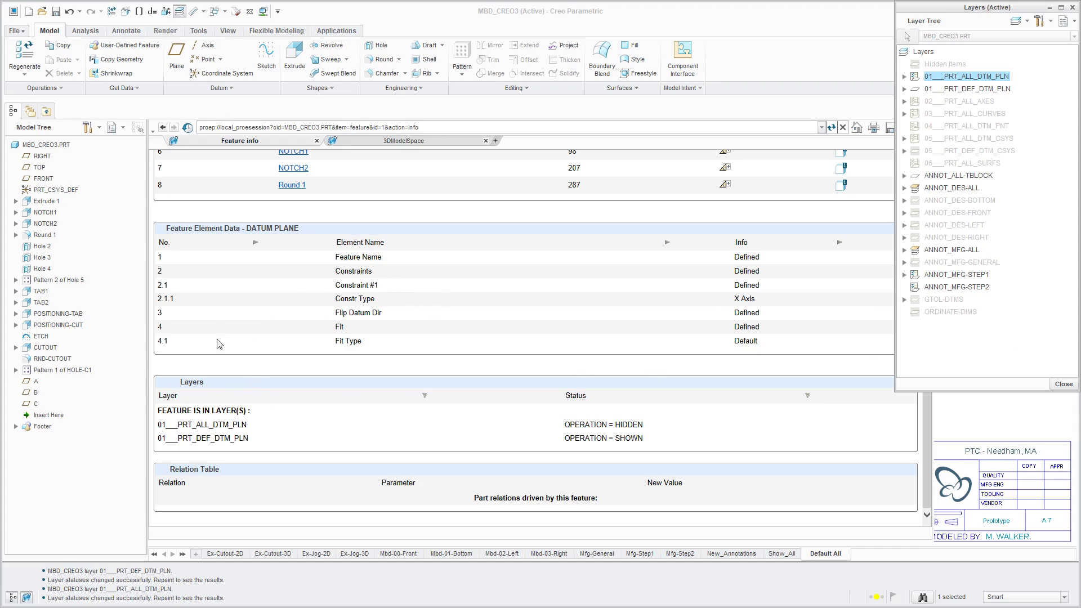
left_click(1057, 387)
Step: Back in the model view, select datum planes A, B and C and hide them
left_click(933, 129)
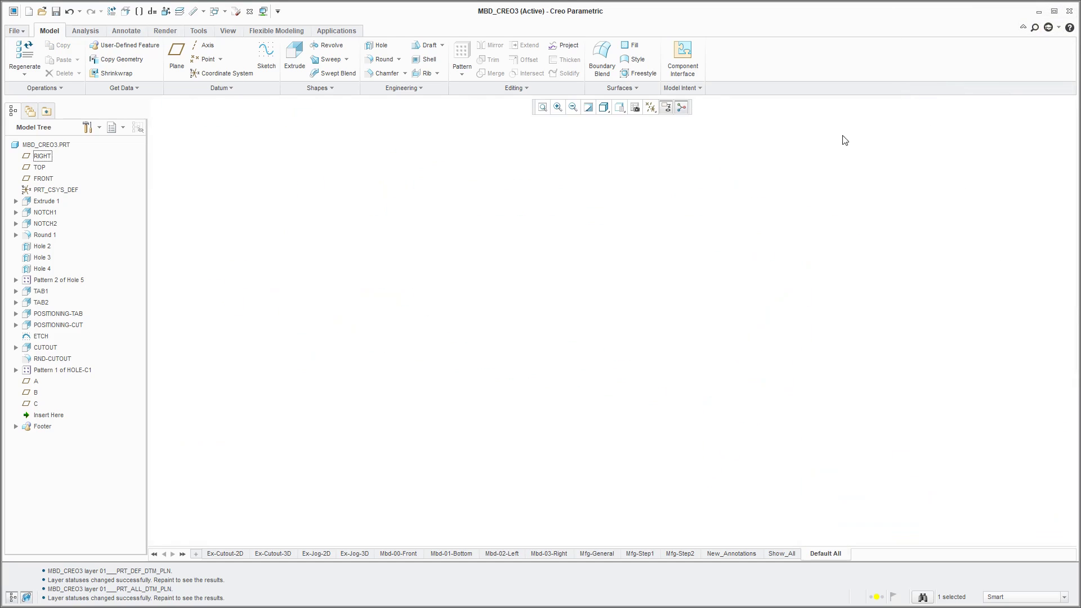
left_click(36, 381)
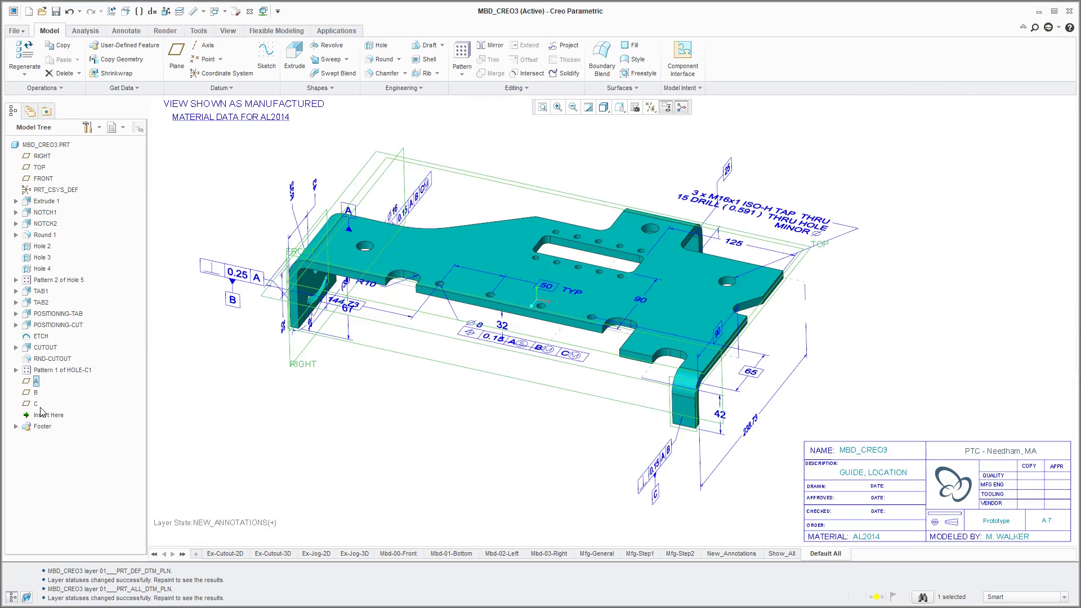
left_click(36, 404, "shift")
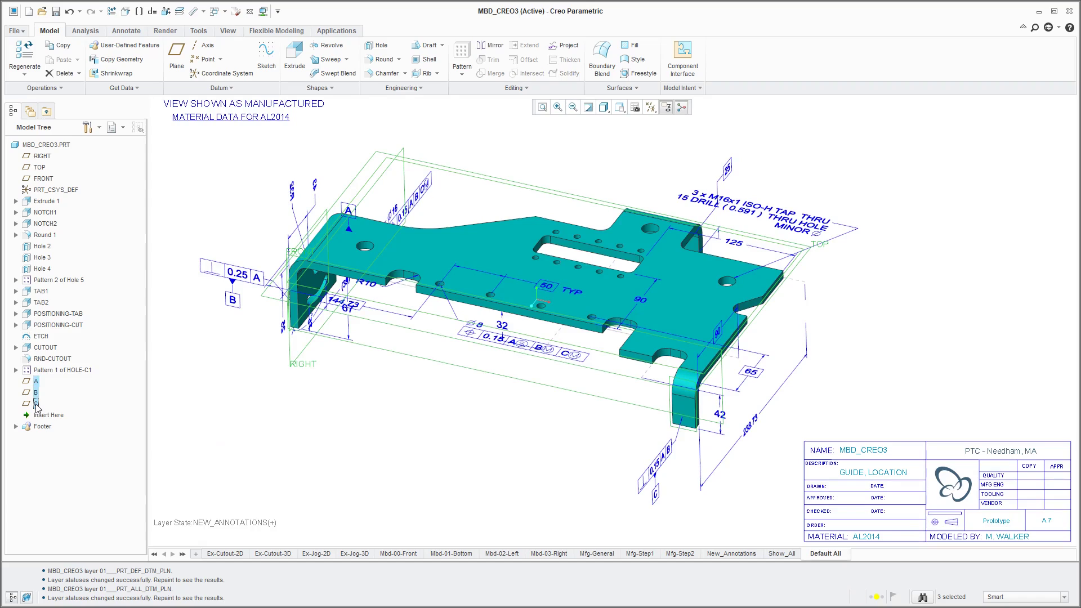
right_click(36, 404)
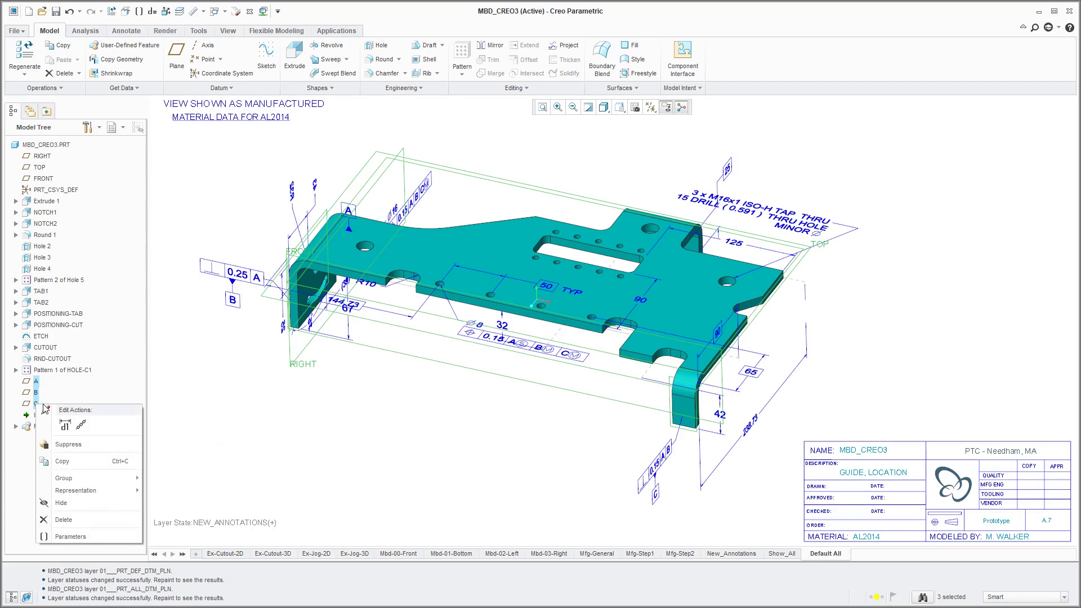
left_click(61, 502)
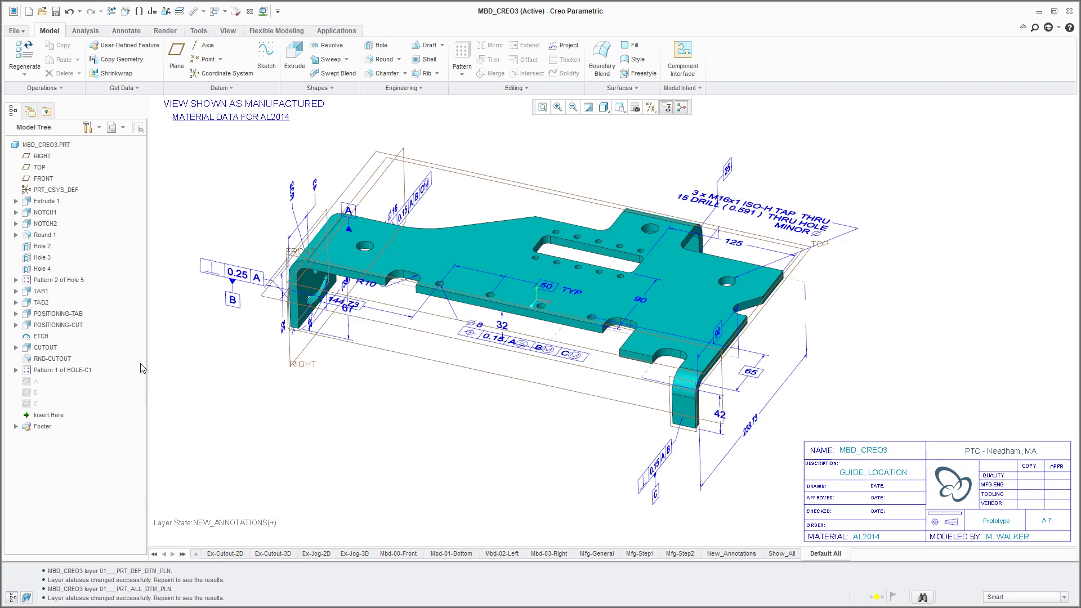
Step: Reopen the Layer Tree and expand Hidden Items to see F35(A), F36(B), F37(C)
left_click(179, 12)
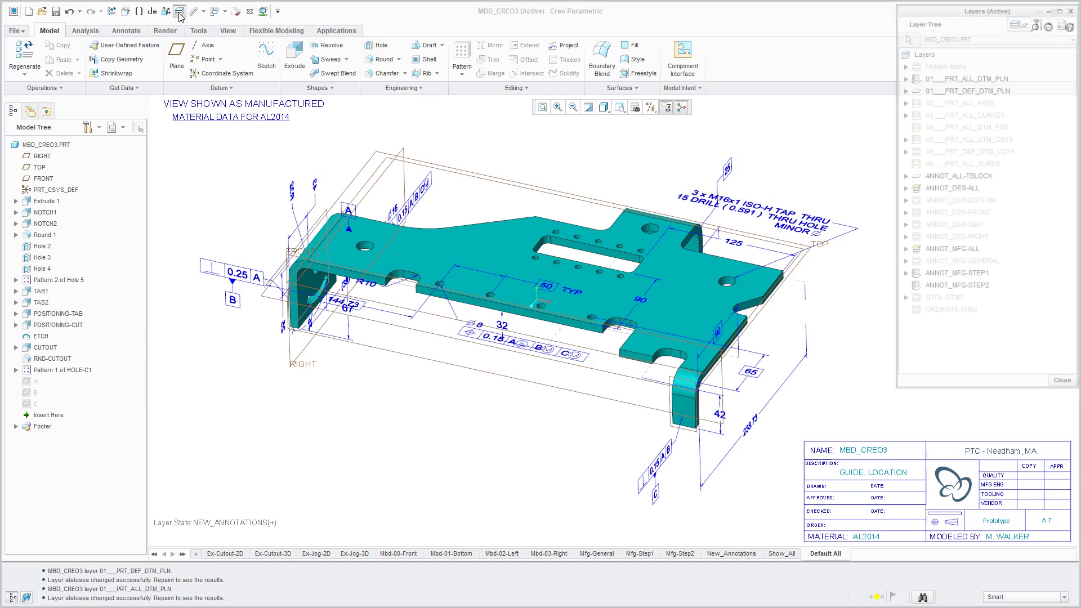
left_click(905, 64)
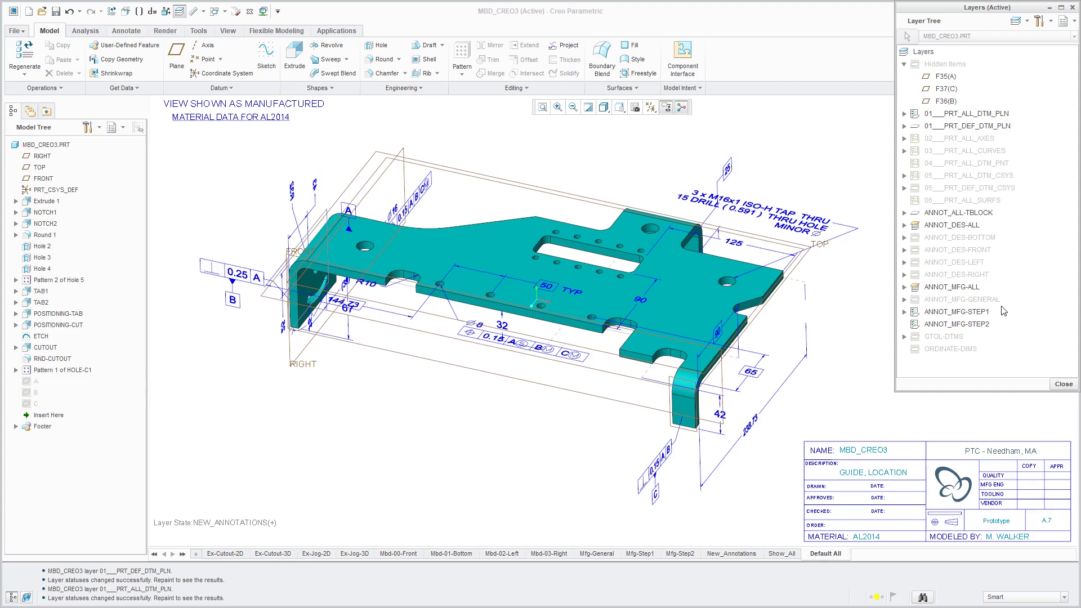
Step: Reopen the Layer Tree and hide the 01___PRT_DEF_DTM_PLN layer, hiding RIGHT, TOP and FRONT
left_click(1059, 385)
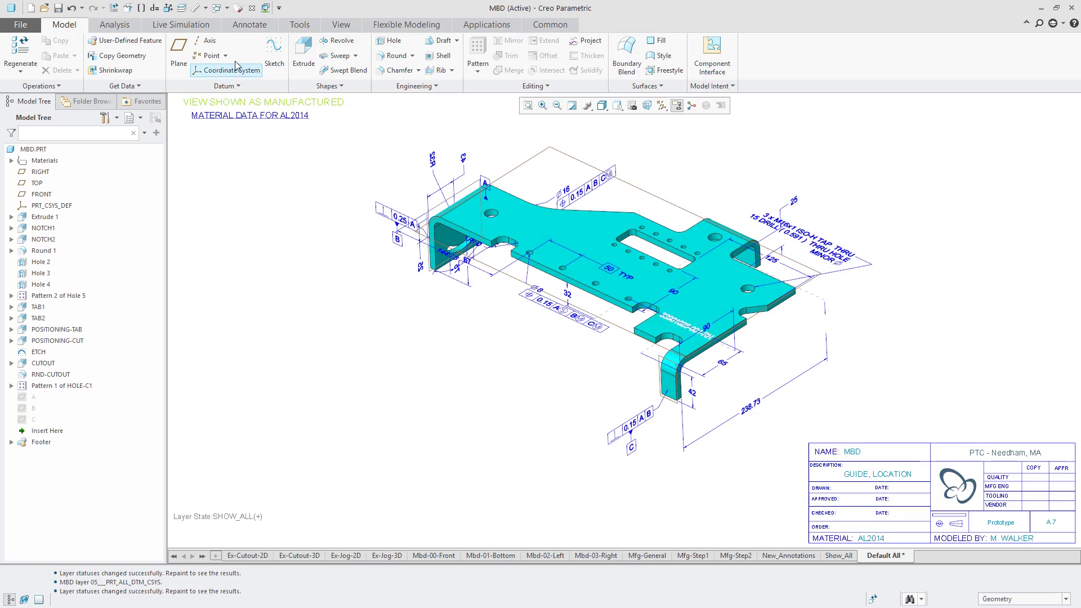
left_click(181, 7)
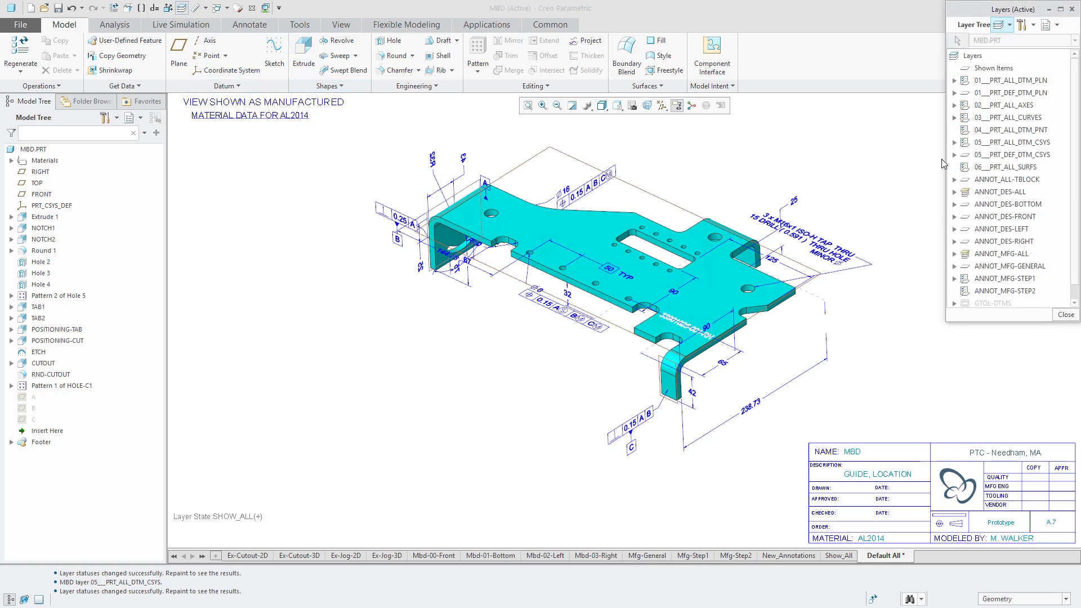
right_click(1021, 93)
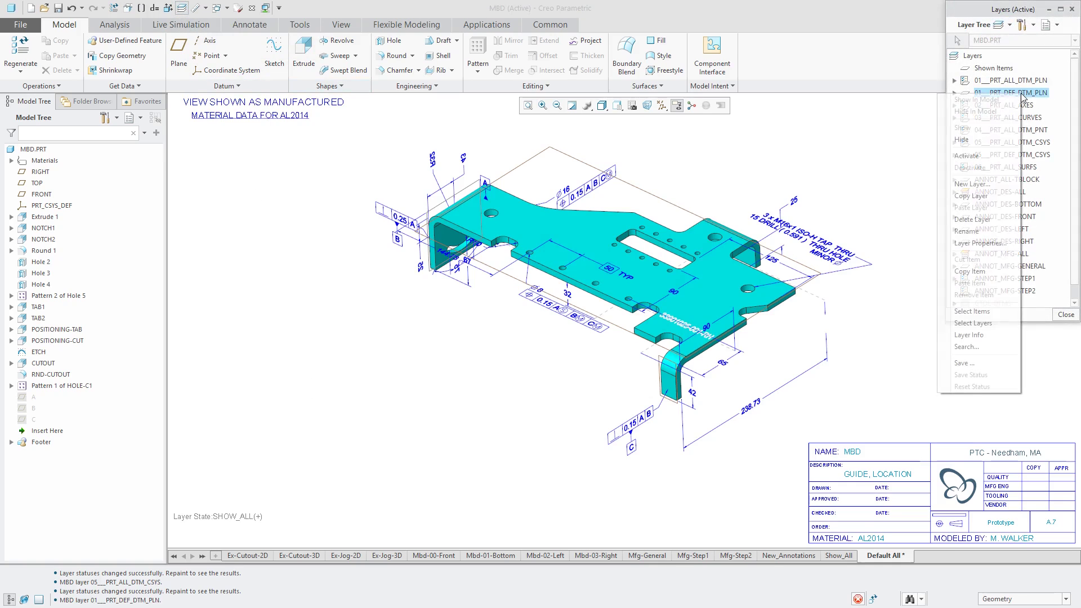
left_click(972, 140)
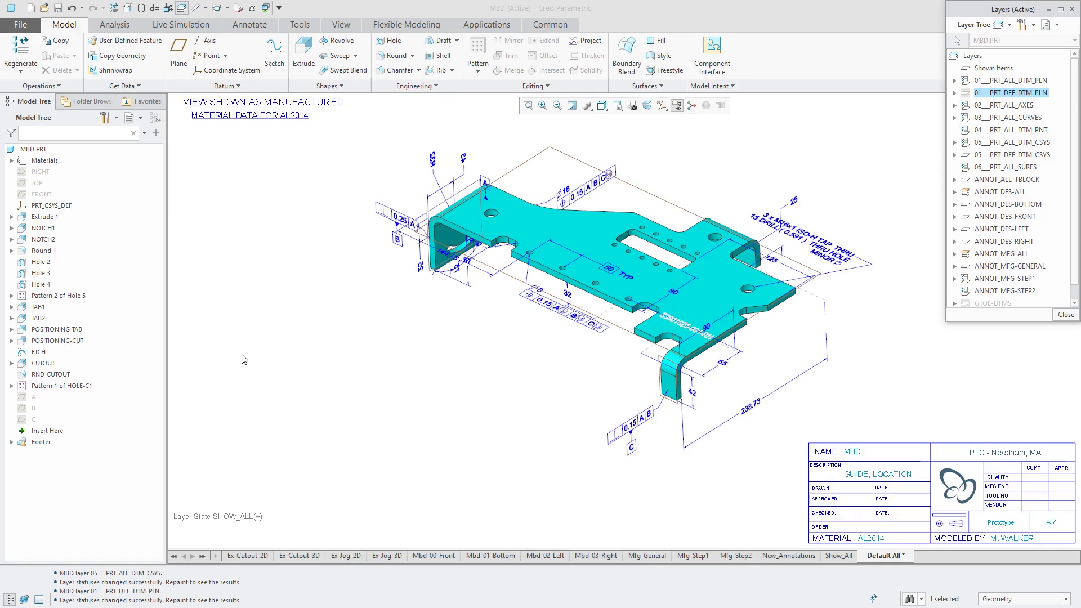
Step: Show only the TOP datum plane and confirm F2(TOP) under Shown Items
right_click(38, 185)
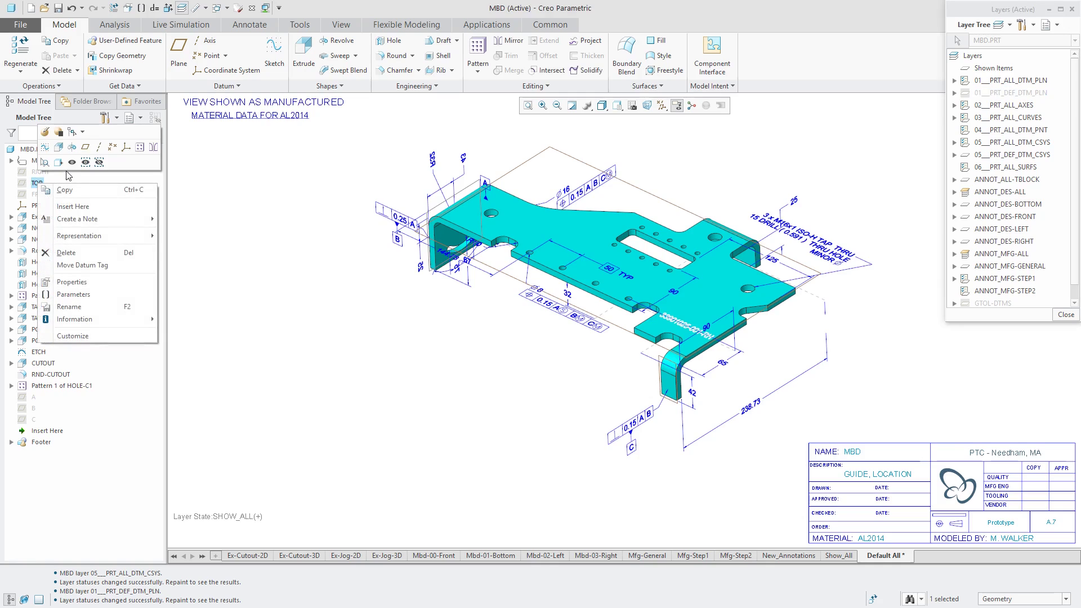
left_click(72, 162)
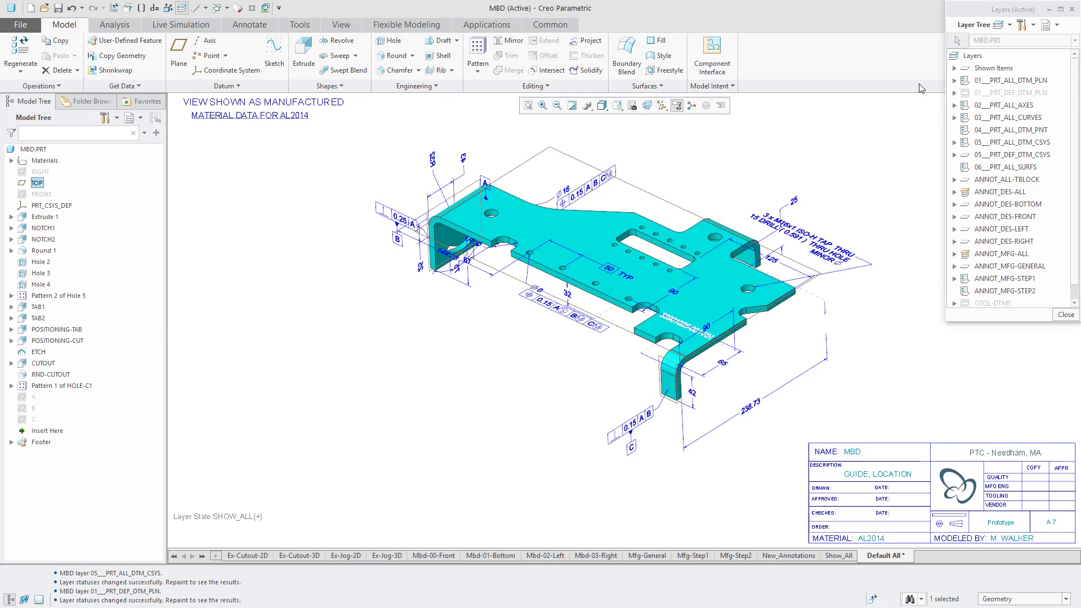
left_click(954, 69)
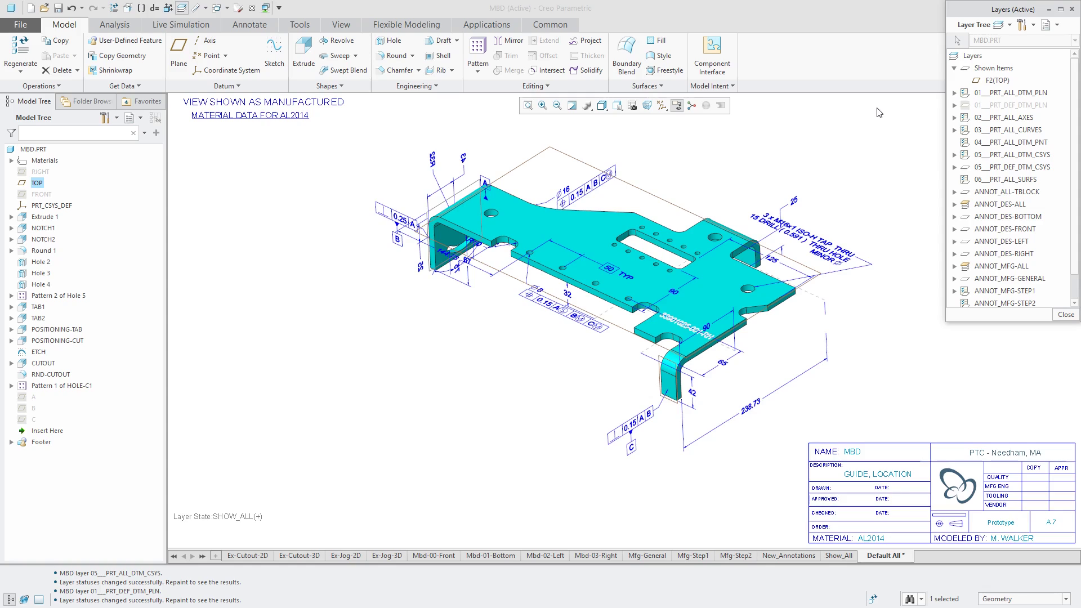
Step: In 01___PRT_ALL_DTM_PLN layer properties, exclude datum plane F36(B) and apply with OK
right_click(988, 93)
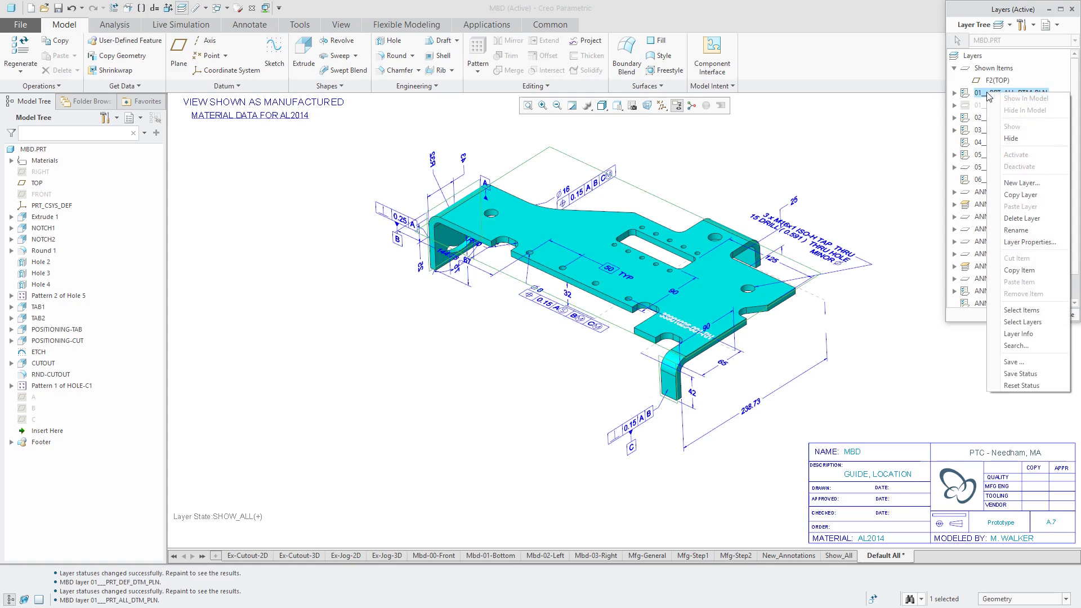
left_click(1030, 242)
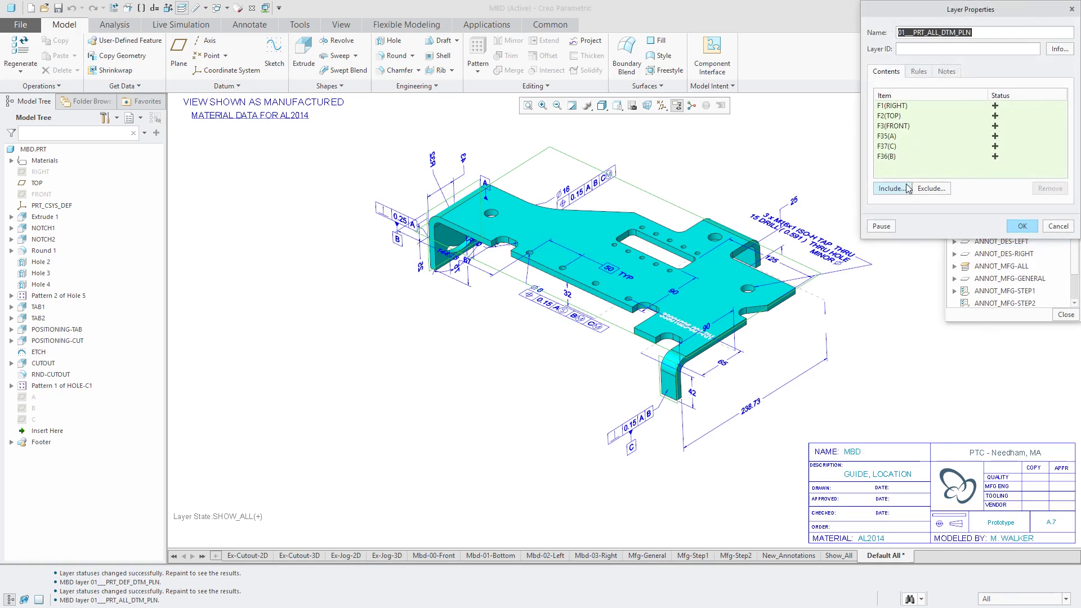
left_click(891, 158)
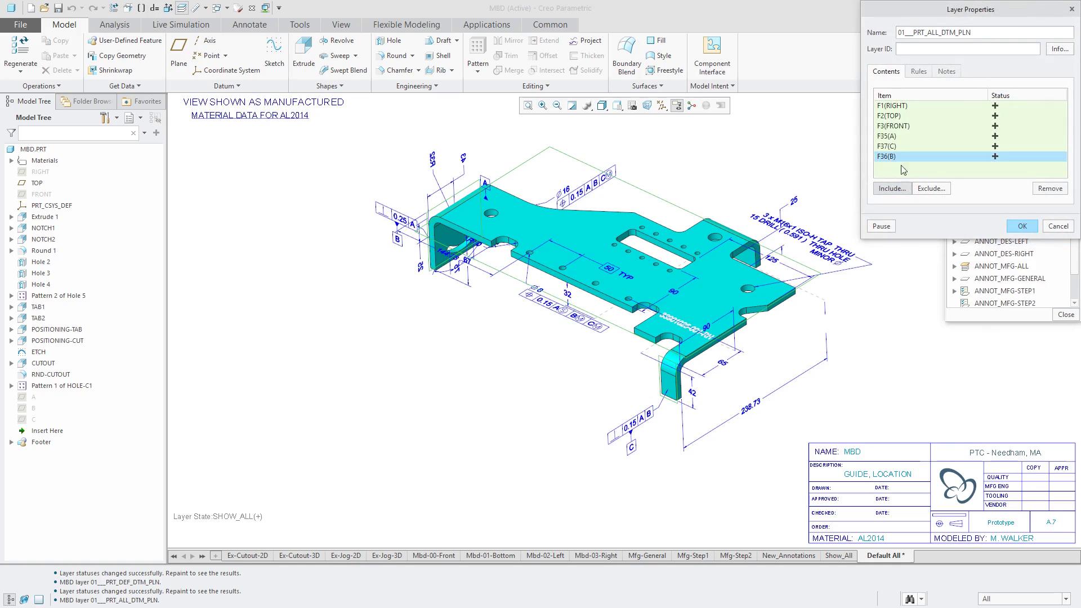
left_click(931, 189)
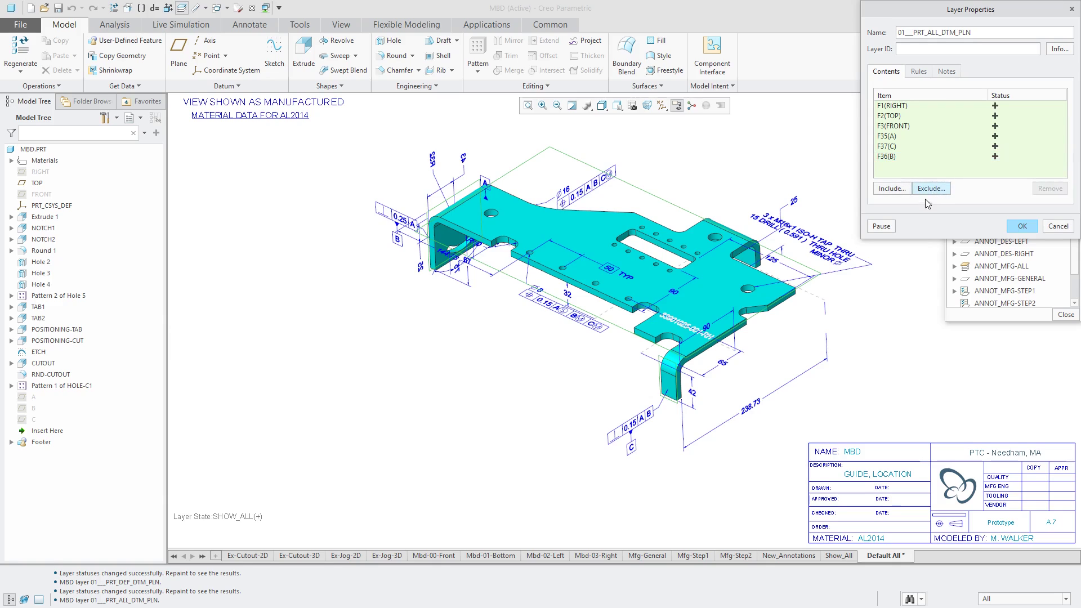
left_click(886, 158)
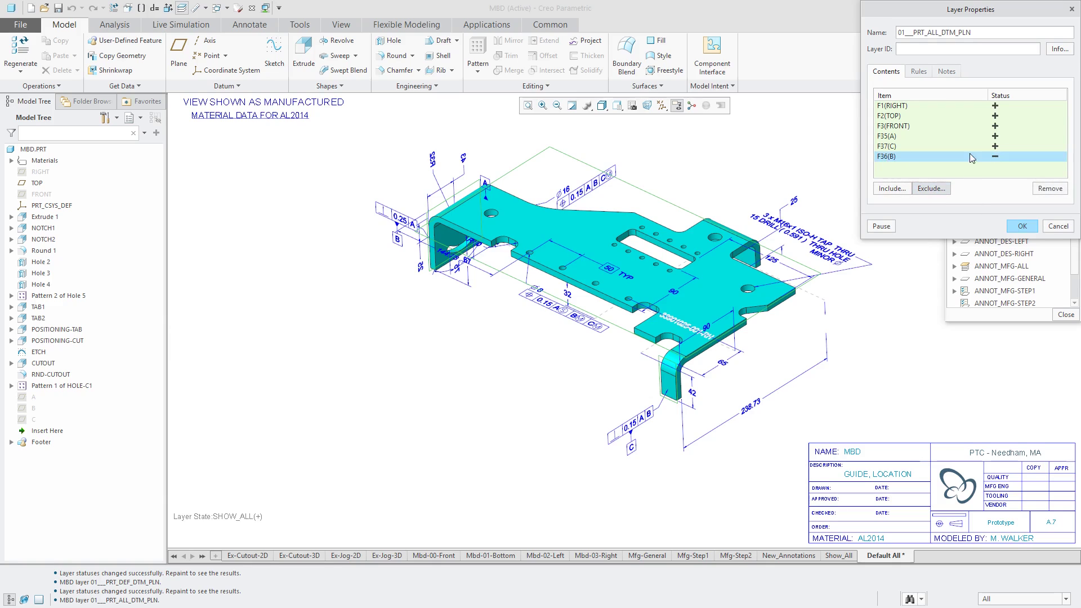
left_click(1022, 227)
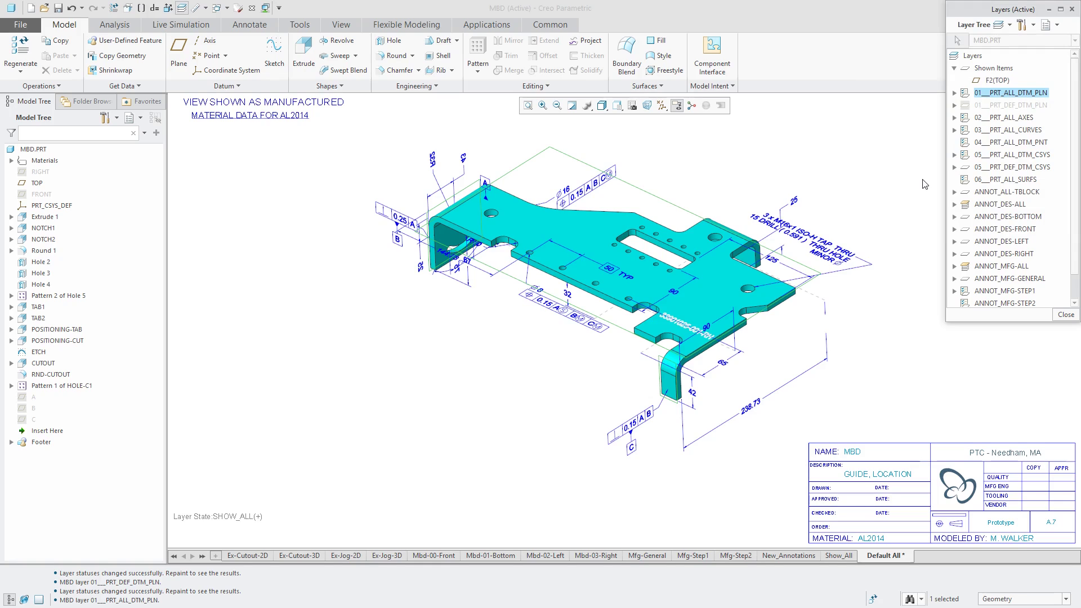
Step: Close the Layers panel, select then deselect TOP, and orbit the part slightly
left_click(1066, 315)
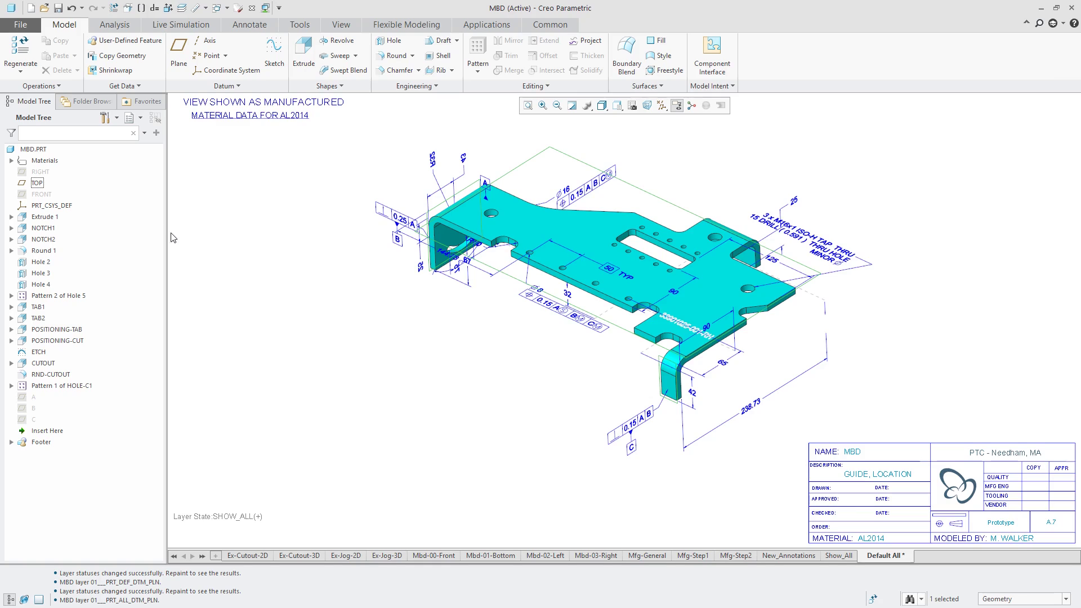
left_click(36, 184)
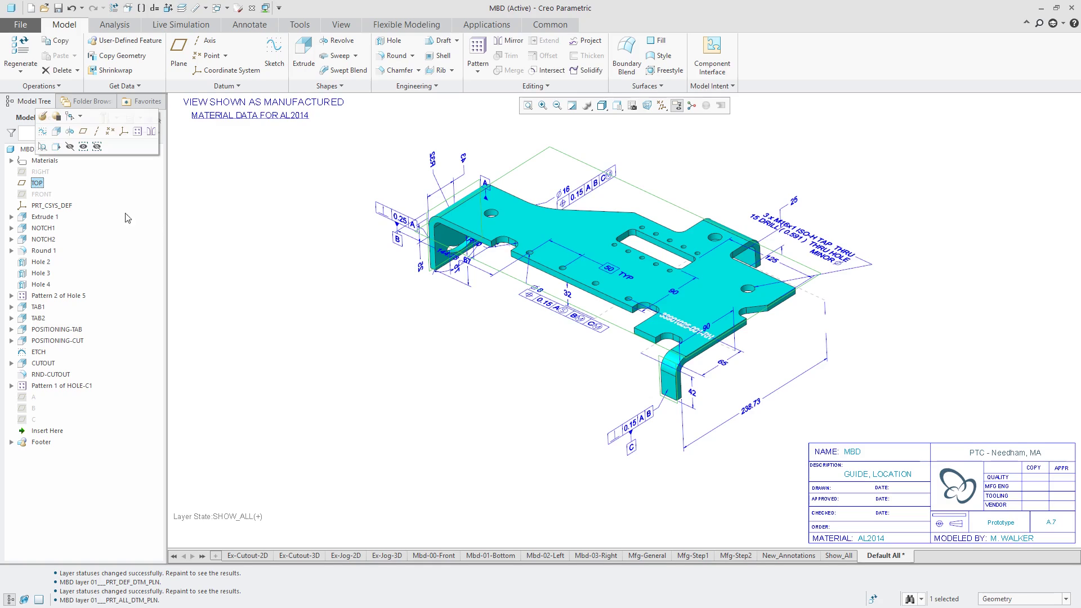
left_click(310, 269)
mouse_move(370, 343)
middle_mouse_down()
mouse_move(350, 344)
mouse_move(372, 345)
middle_mouse_up()
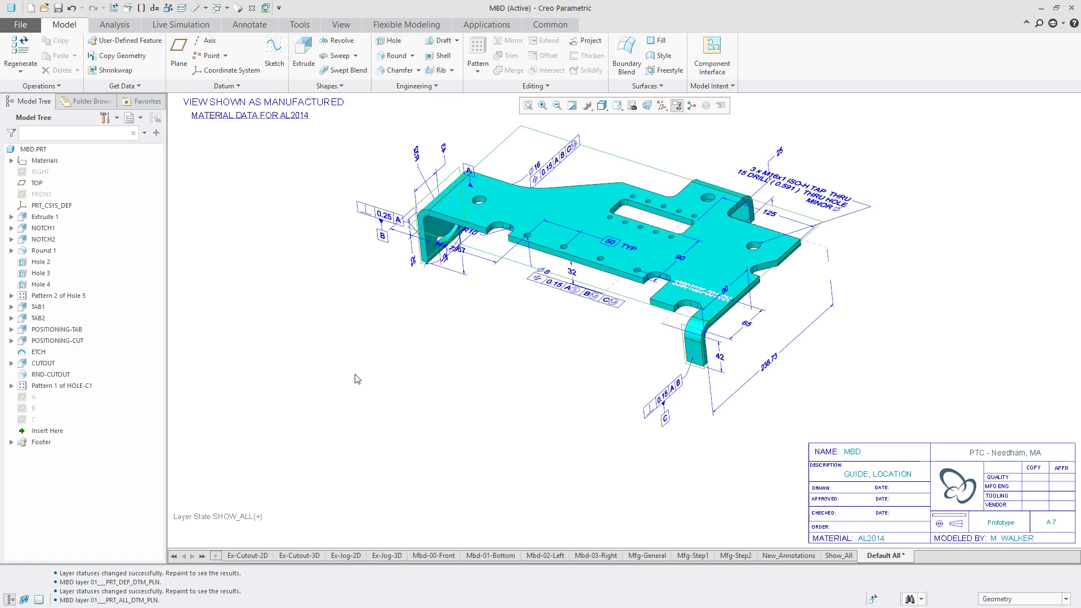
Step: Search the Configuration Editor for 'combined' to find combined_state_type set to semi_mbd
left_click(29, 26)
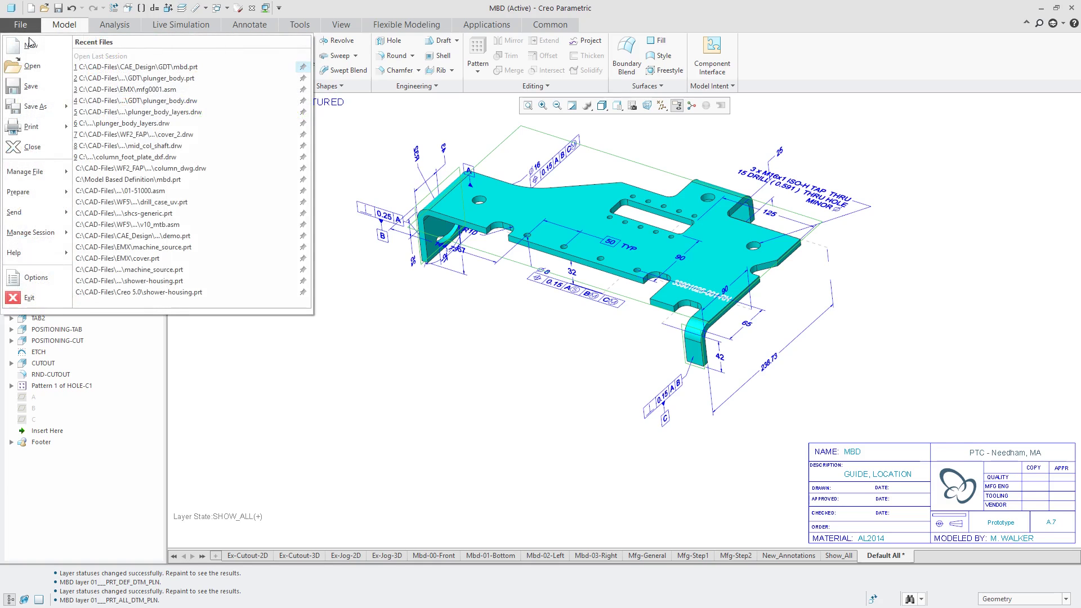
left_click(34, 278)
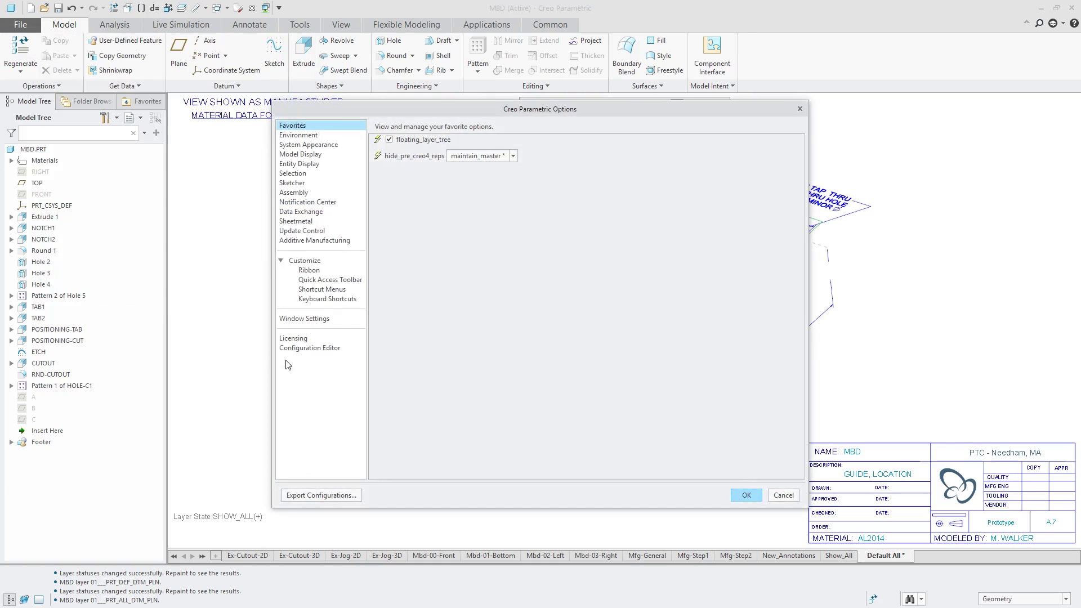
left_click(315, 349)
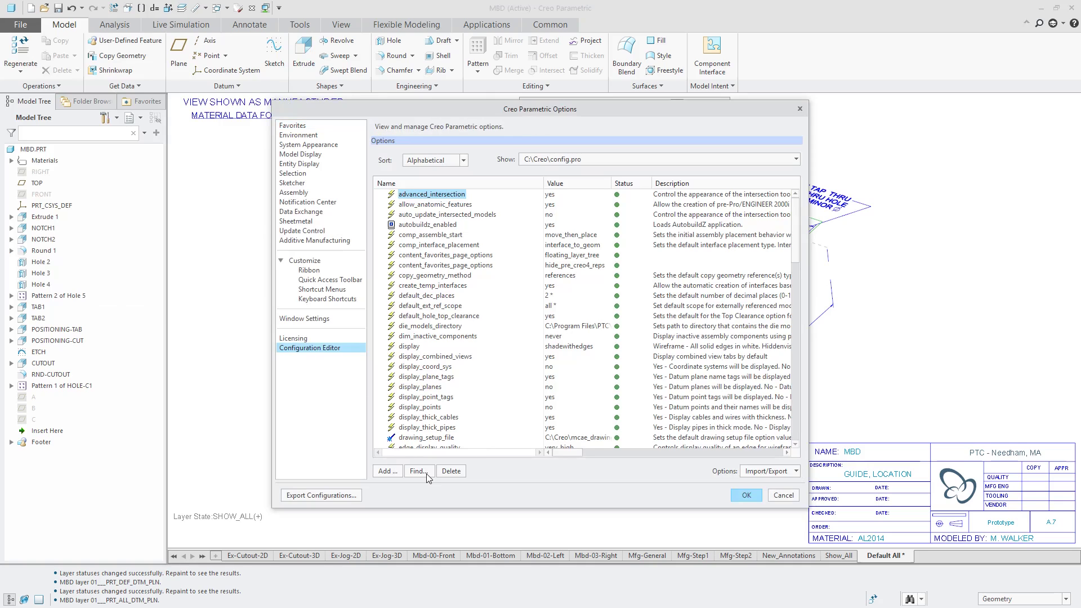
left_click(426, 474)
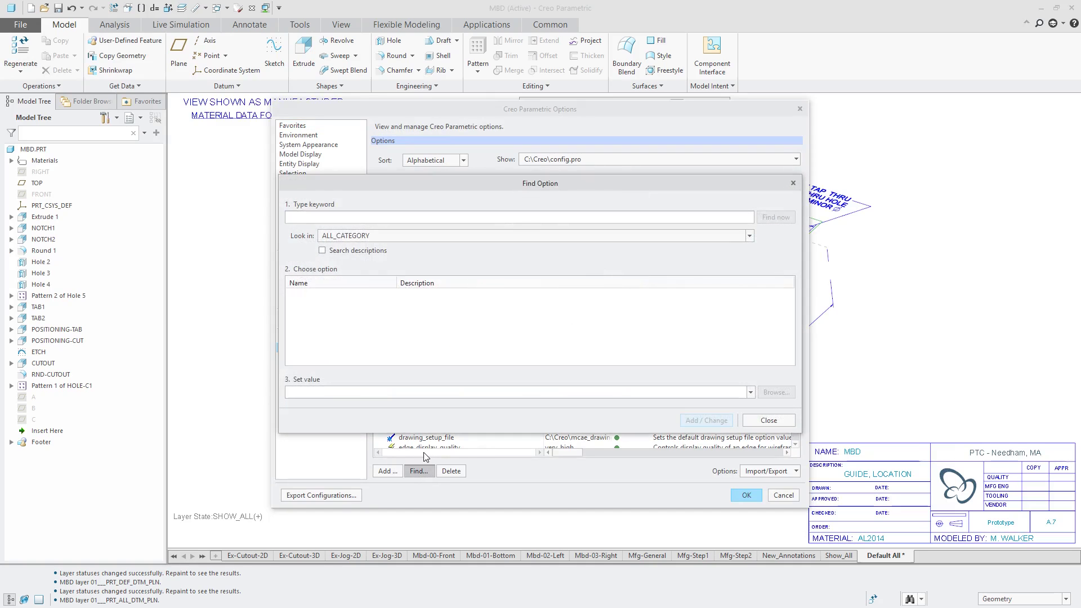
type("combined")
key("Return")
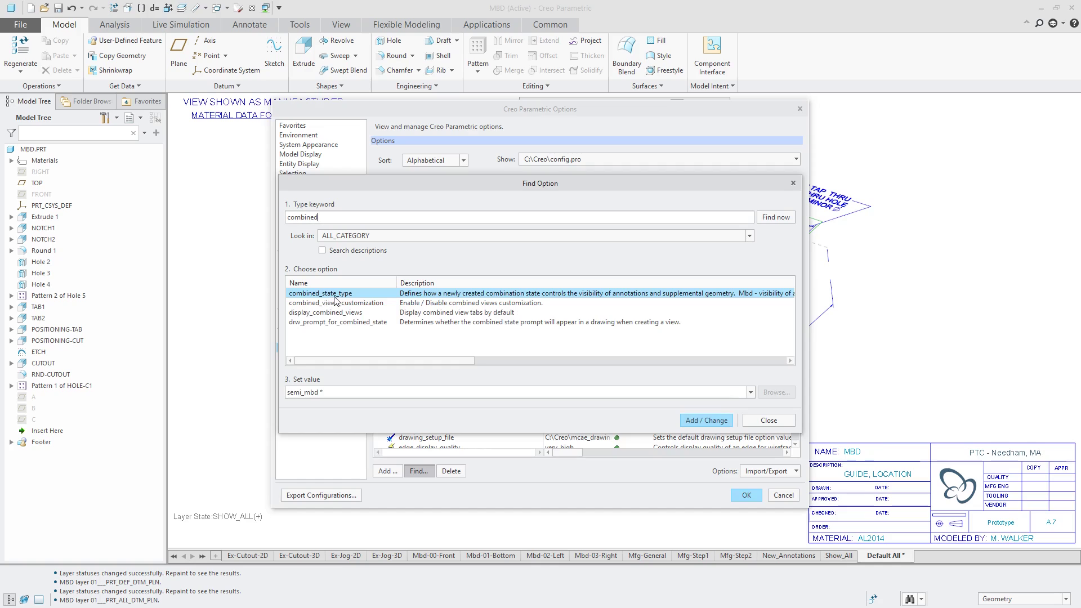
Step: Review the combined_state_type values (semi_mbd, mbd, non_mbd), keep semi_mbd, and close Find Option
left_click(751, 394)
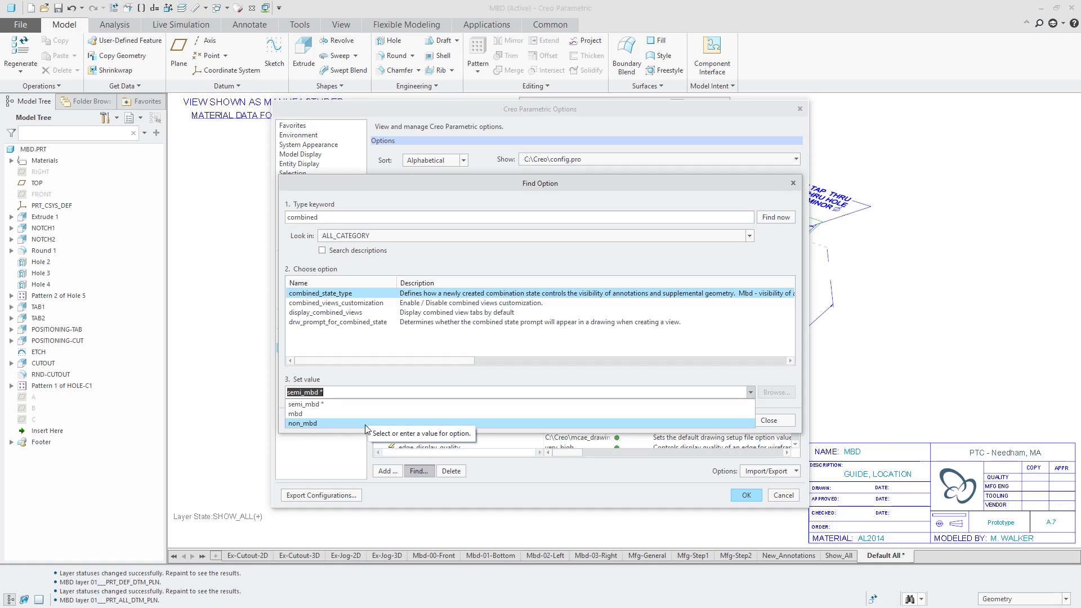
left_click(357, 370)
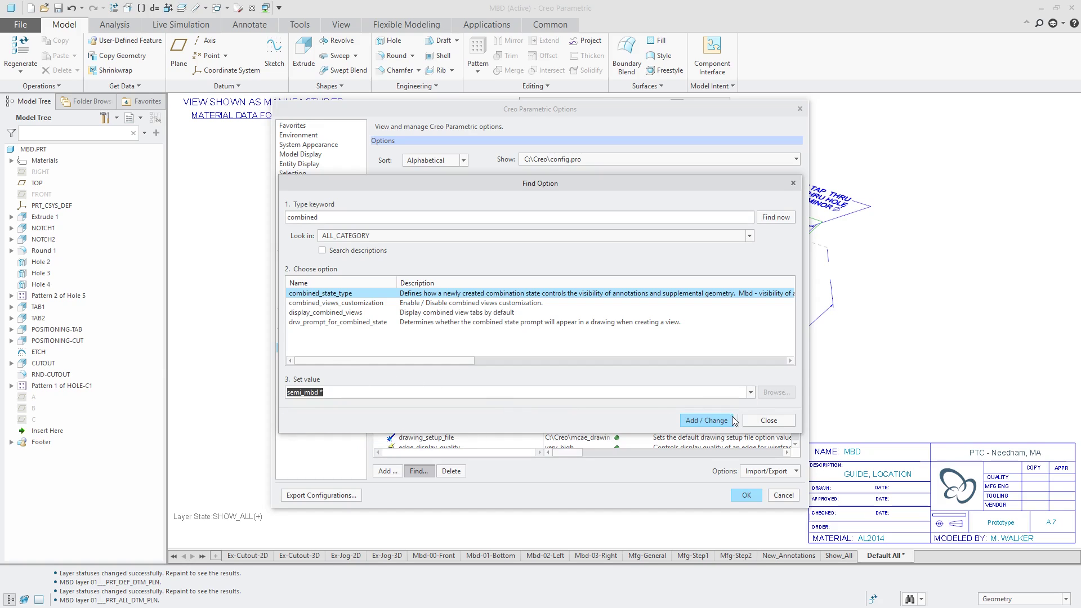
left_click(761, 421)
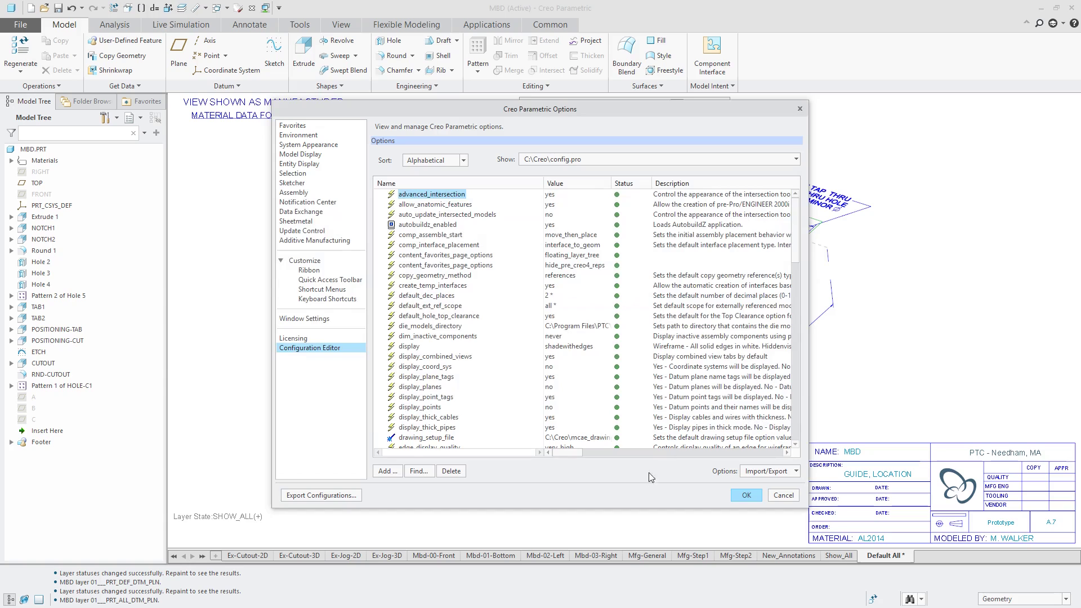
Step: Cancel Options unchanged, then open and enlarge View Manager and bring up Mfg-Step1's actions
left_click(783, 496)
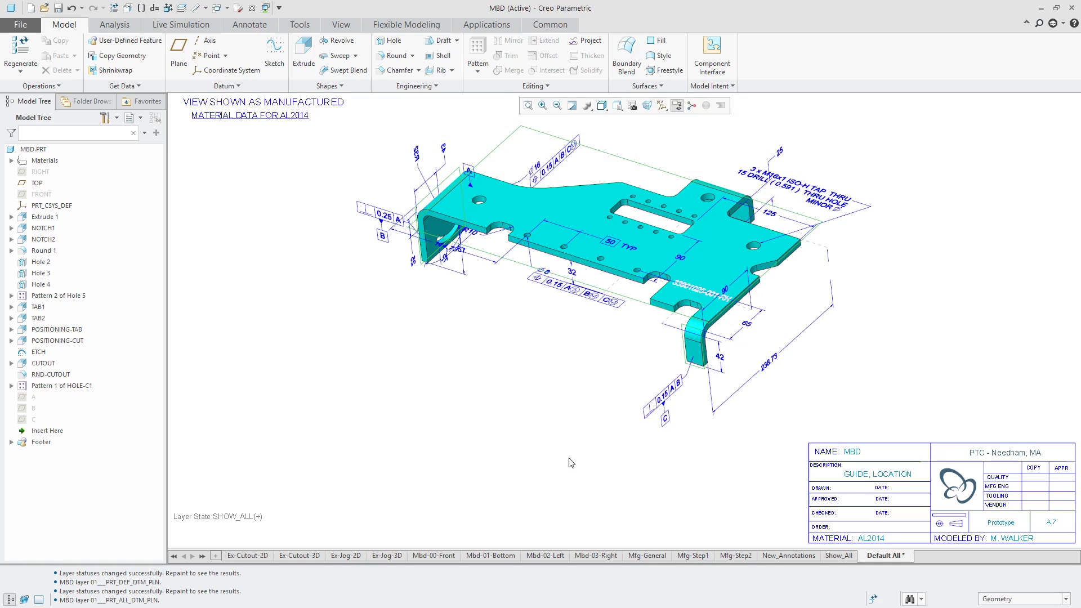
left_click(632, 107)
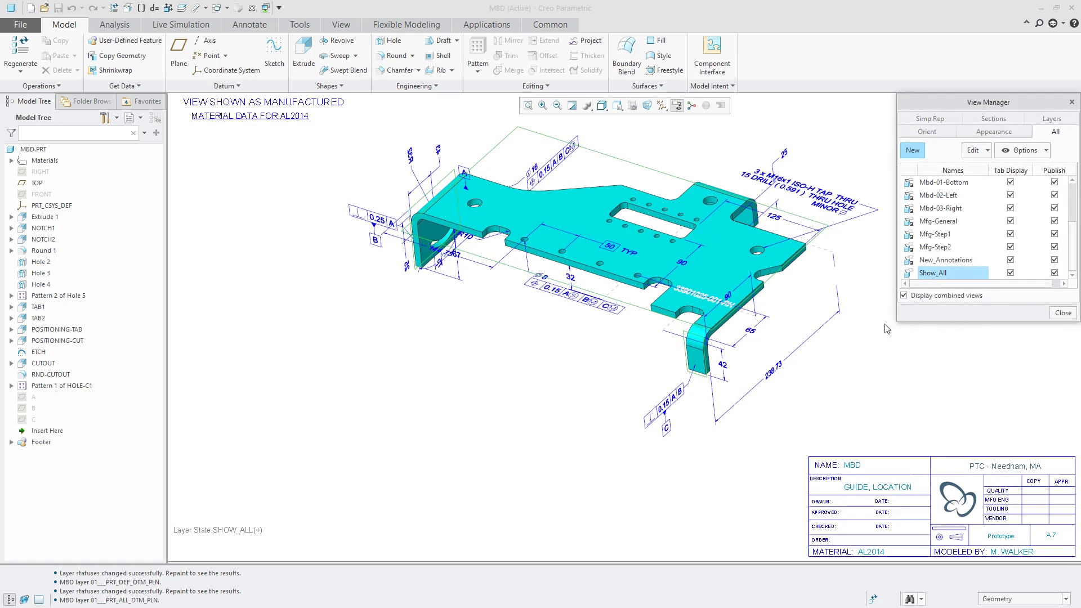
left_click_drag(897, 321, 857, 382)
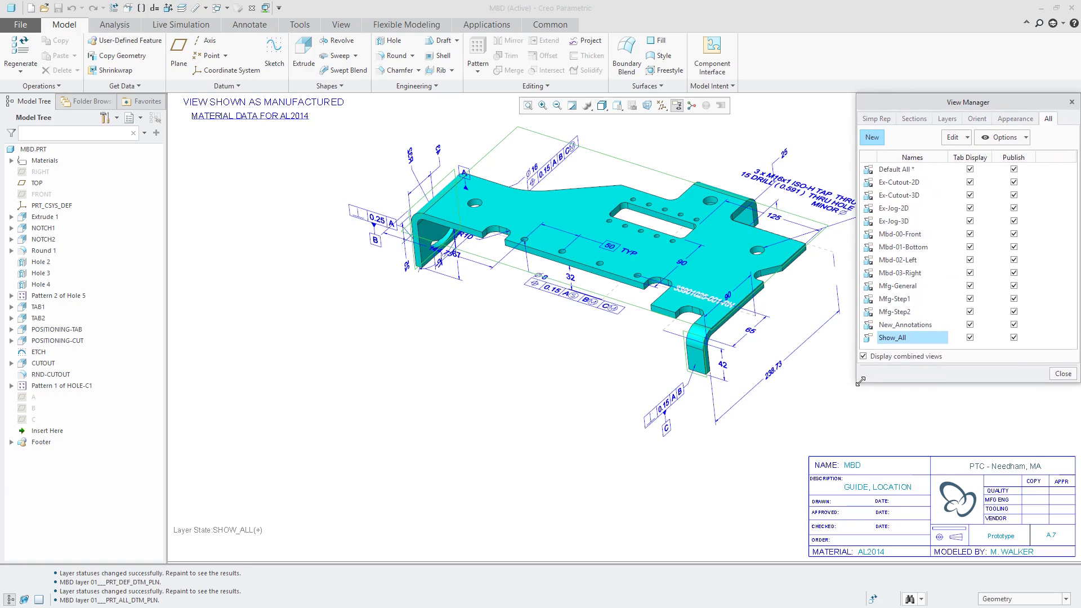
right_click(899, 302)
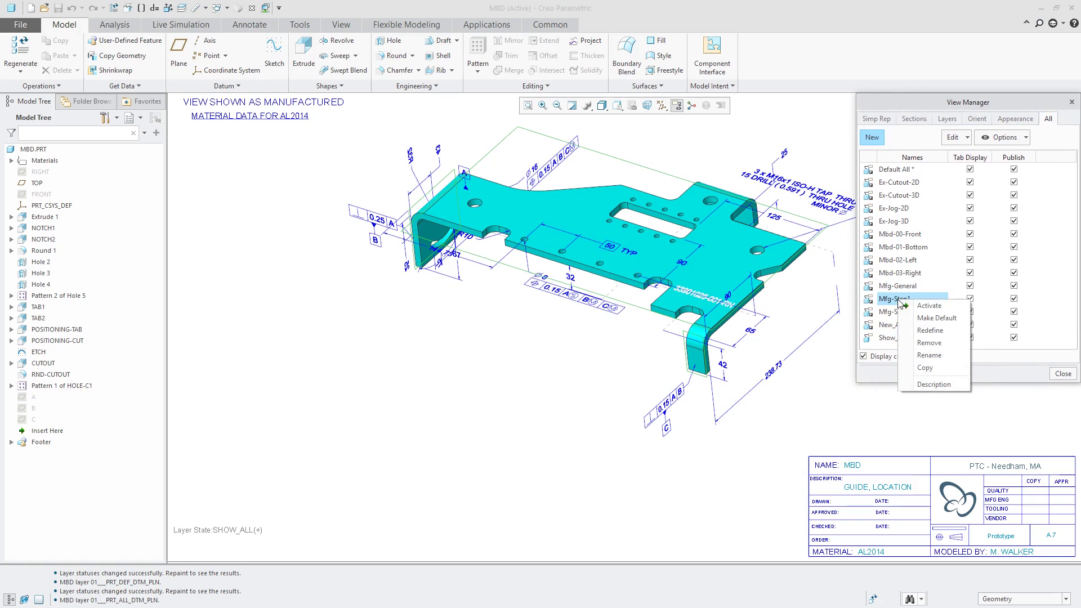
Step: Redefine Mfg-Step1 so it also controls Supplemental Geometry visibility, and apply it
left_click(929, 332)
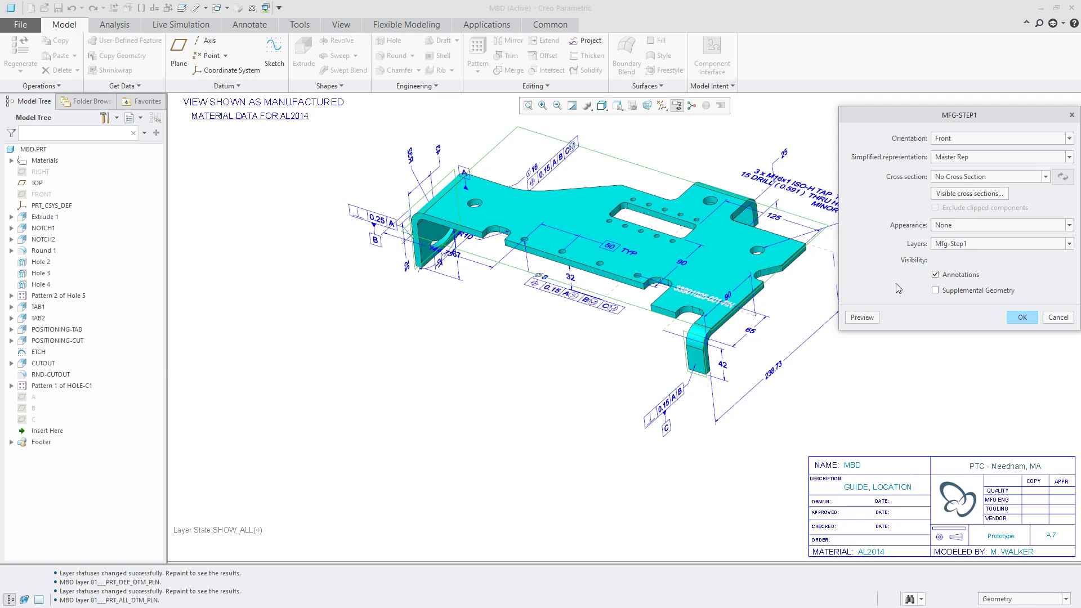
left_click(936, 291)
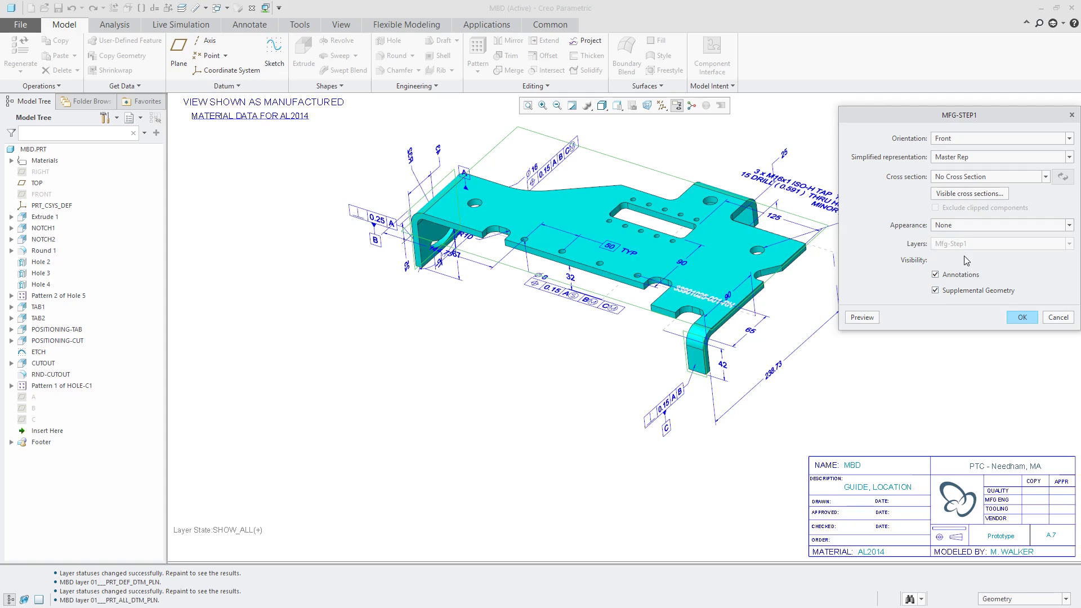
left_click(1022, 319)
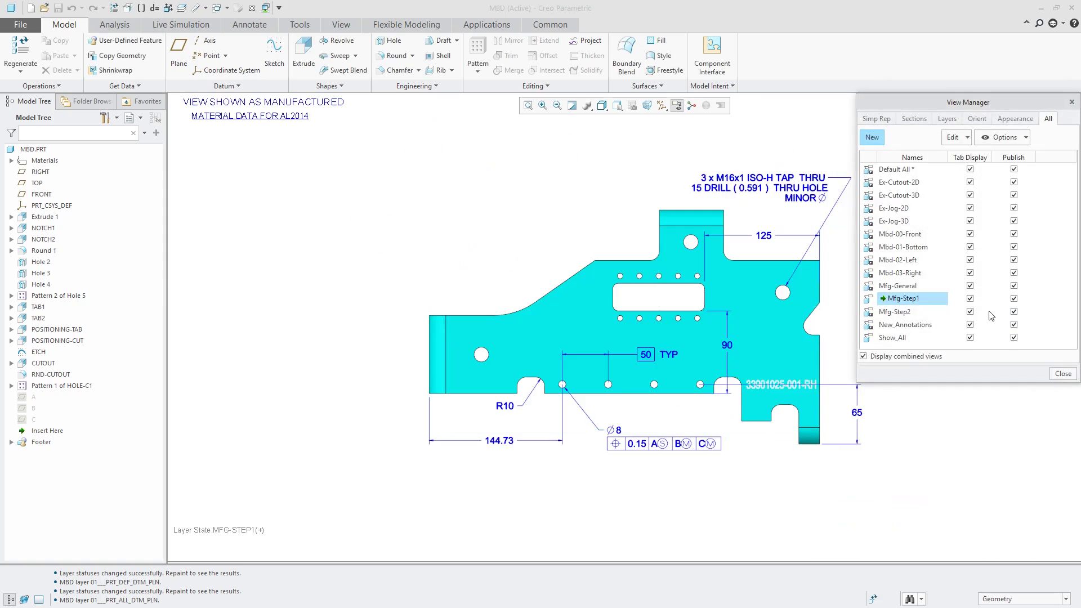
Step: Redefine Mbd-02-Left with Annotations unchecked and apply it as the active left view
right_click(917, 263)
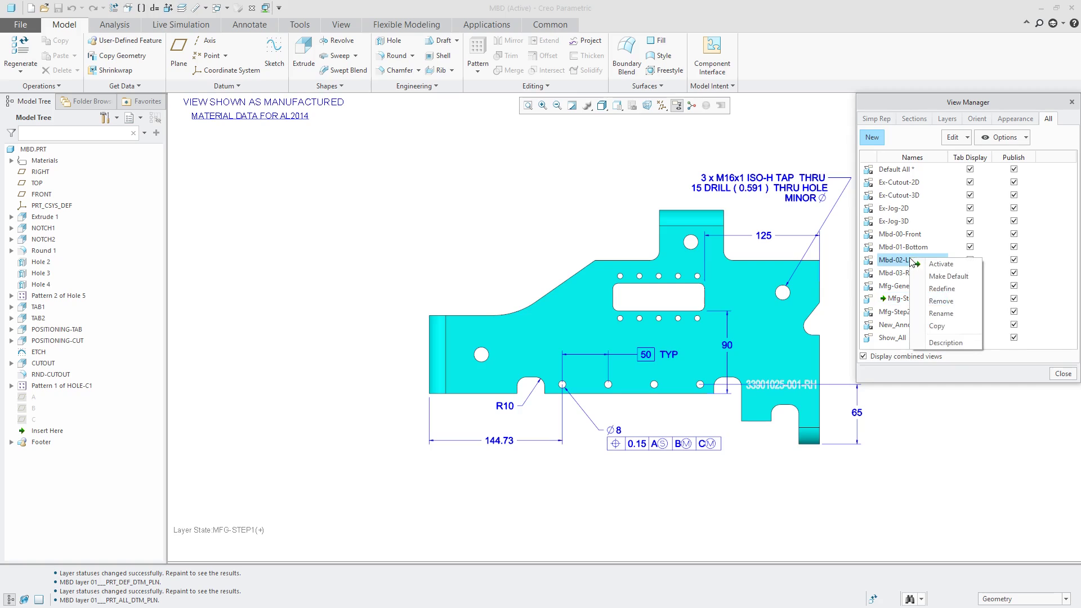
left_click(942, 288)
left_click(937, 277)
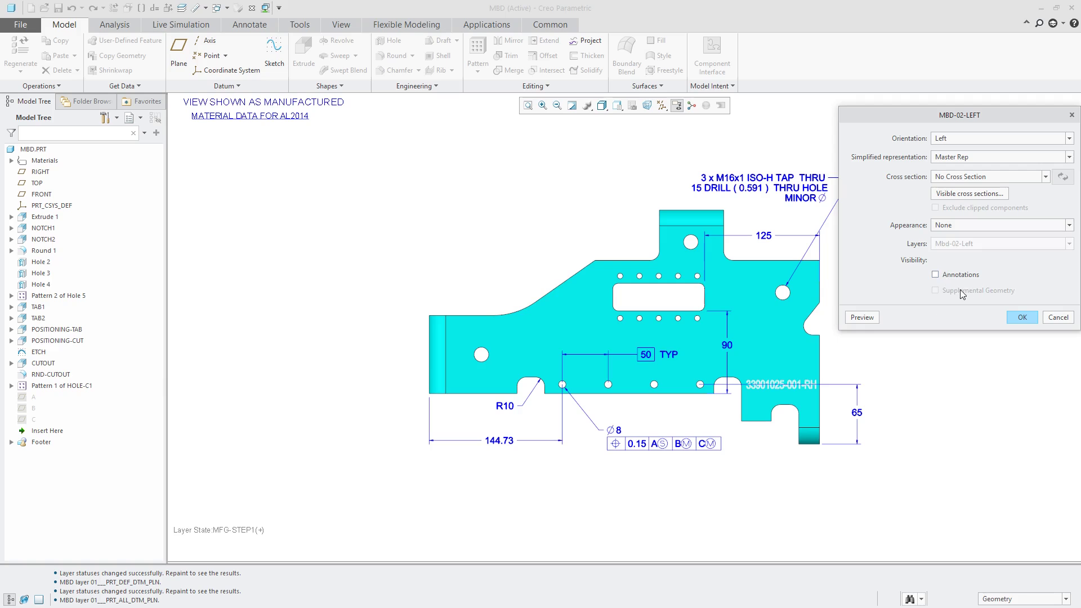
left_click(1022, 318)
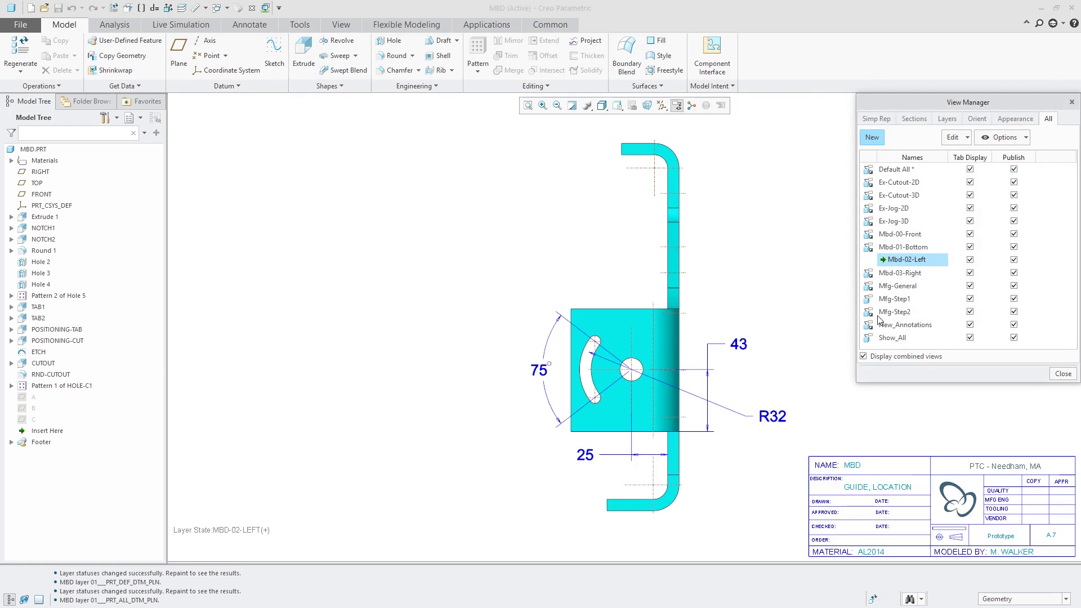
Step: Activate Show_All to display the isometric part with all annotations, then close View Manager
double_click(901, 337)
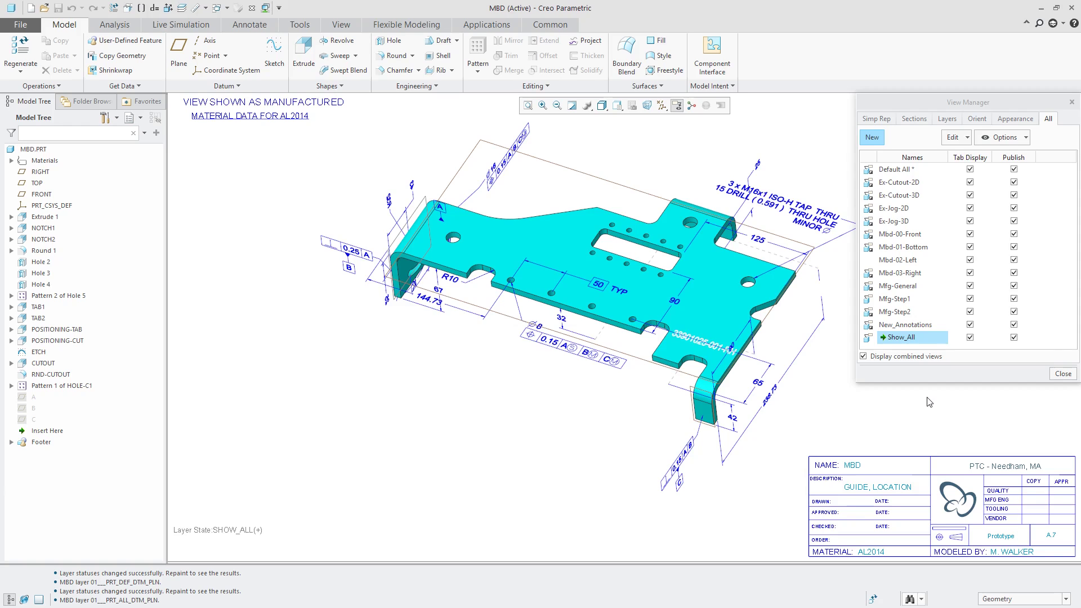
left_click(1062, 374)
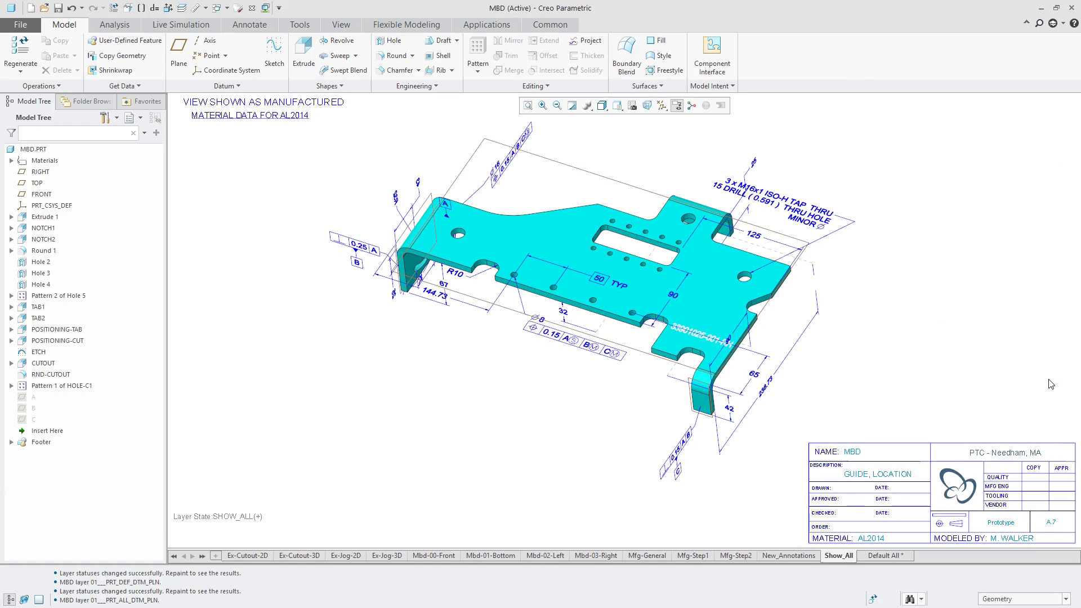